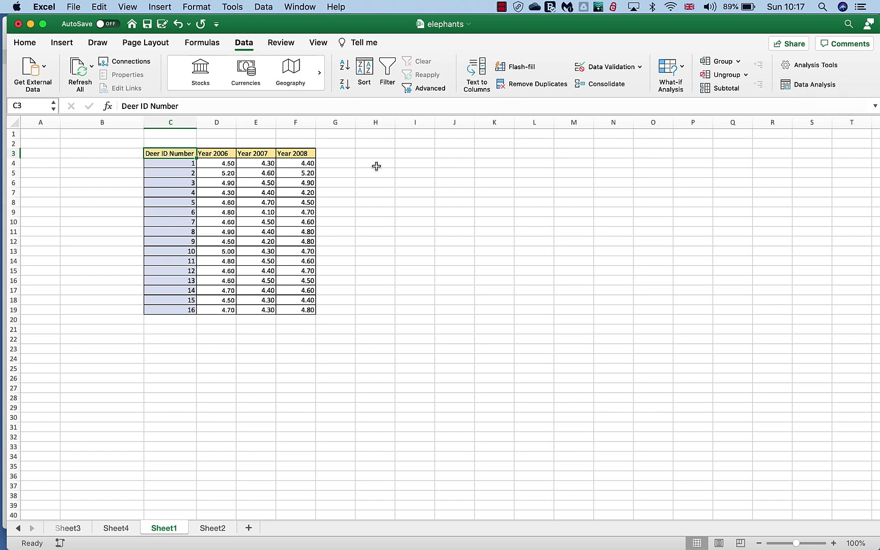
- Point out the Year 2006, 2007 and 2008 data groups on the sheet
left_click(215, 153)
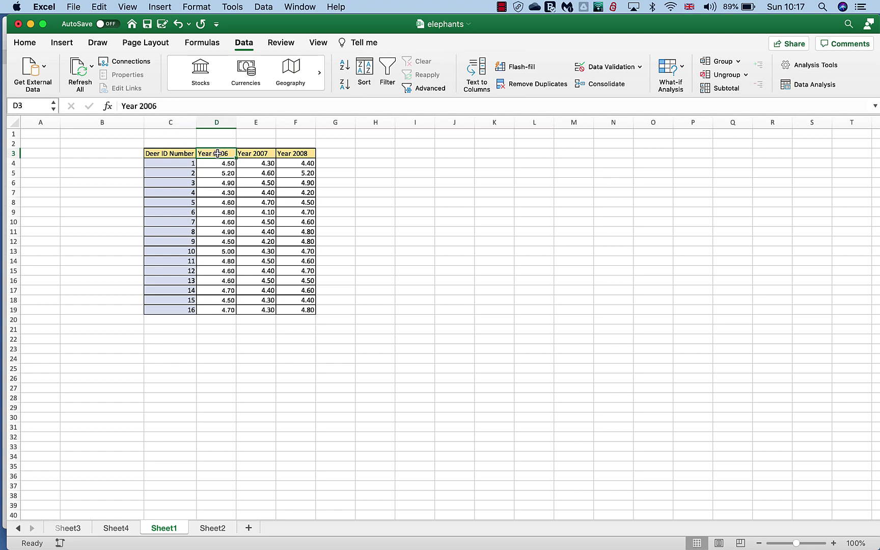
left_click(252, 154)
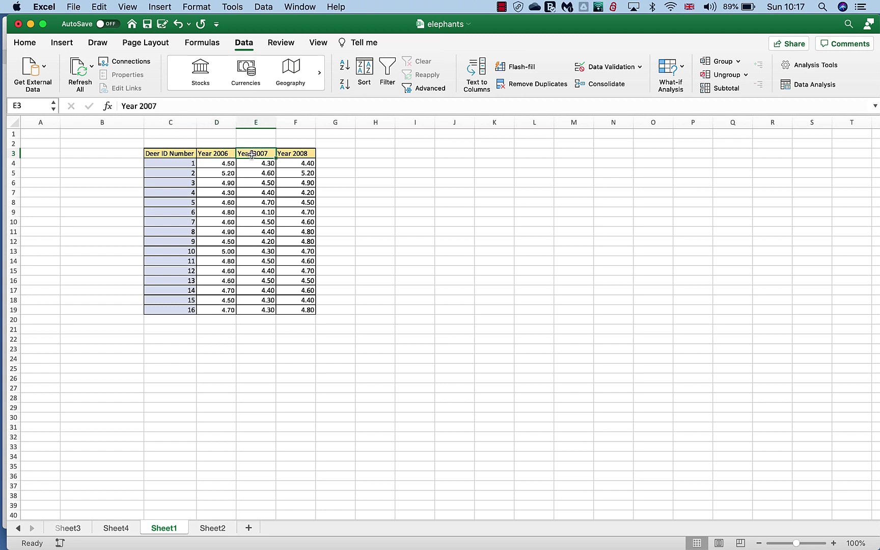
left_click(298, 153)
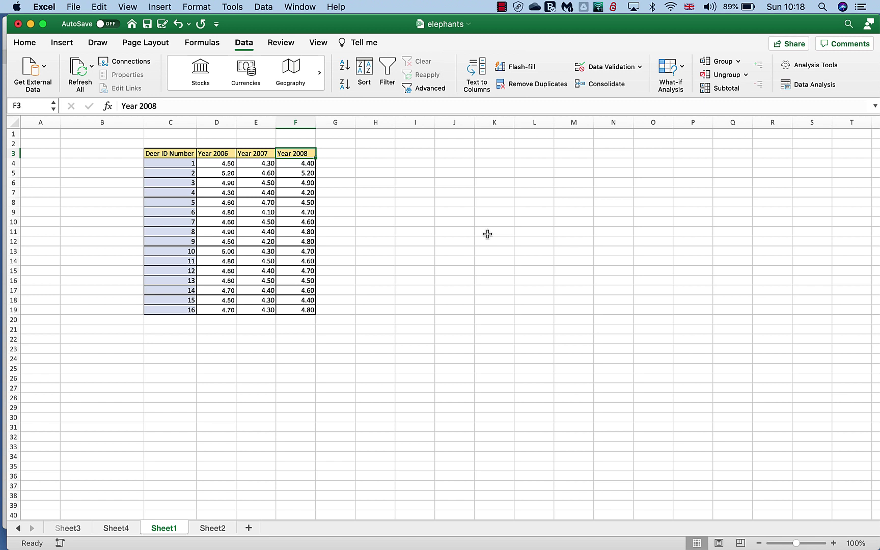
left_click(218, 155)
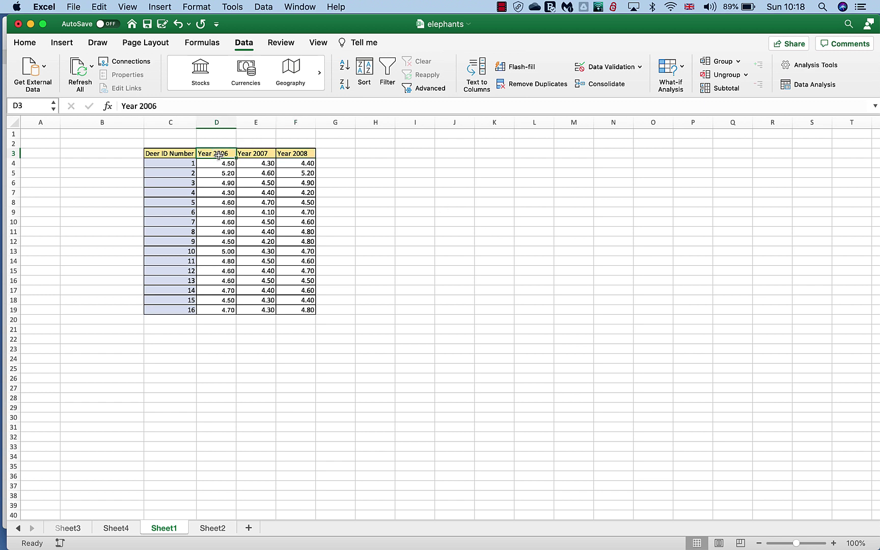
left_click(265, 155)
left_click(298, 156)
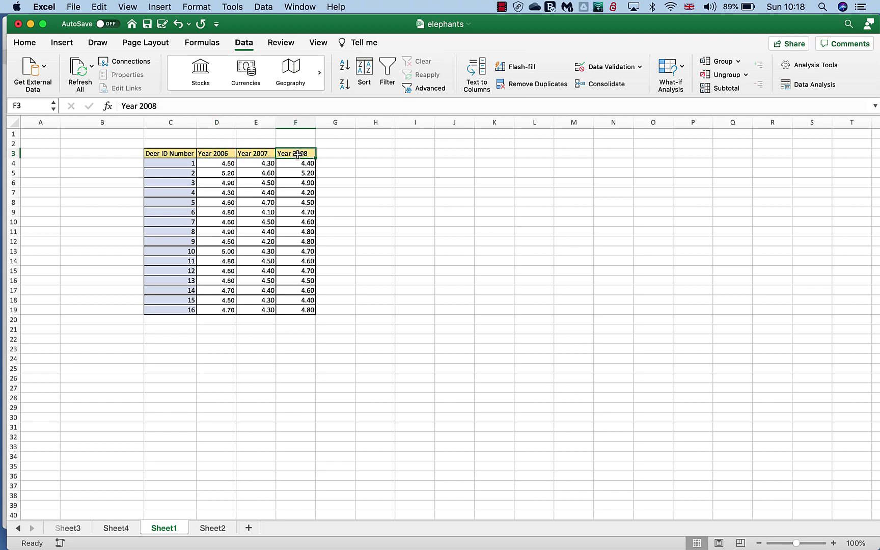
left_click(223, 154)
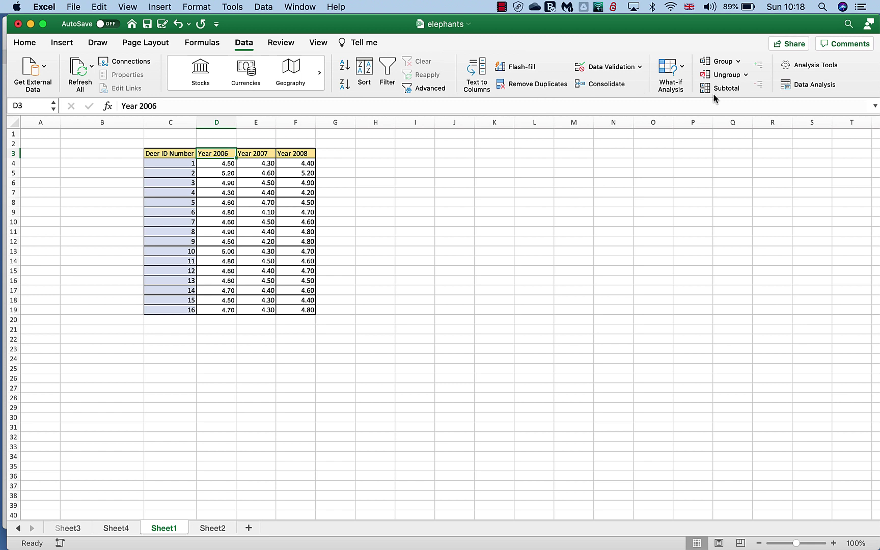
- Start an Anova: Single Factor analysis with input range $D$3:$F$19
left_click(787, 85)
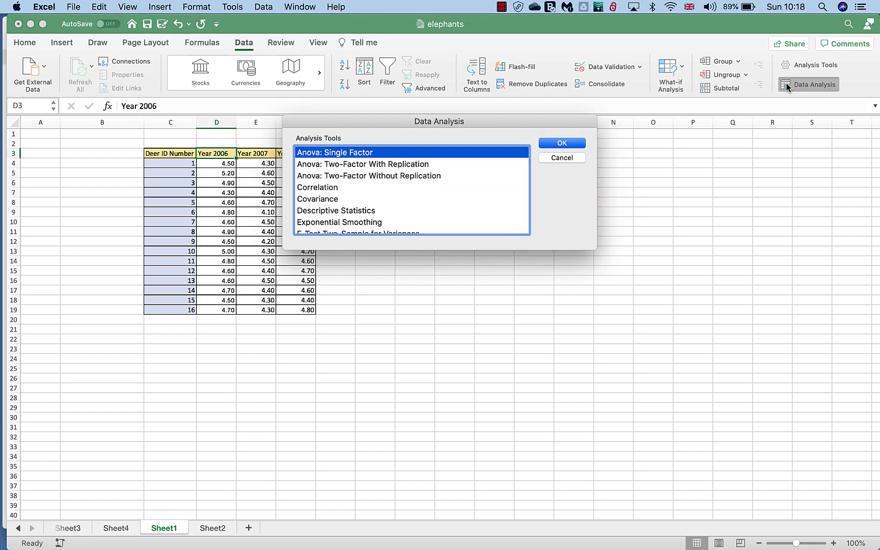
left_click_drag(483, 121, 589, 114)
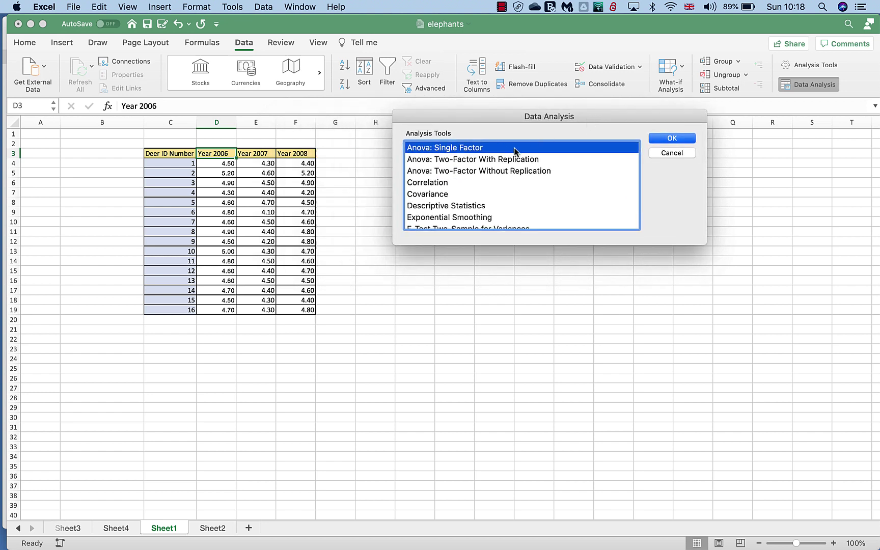
left_click(673, 138)
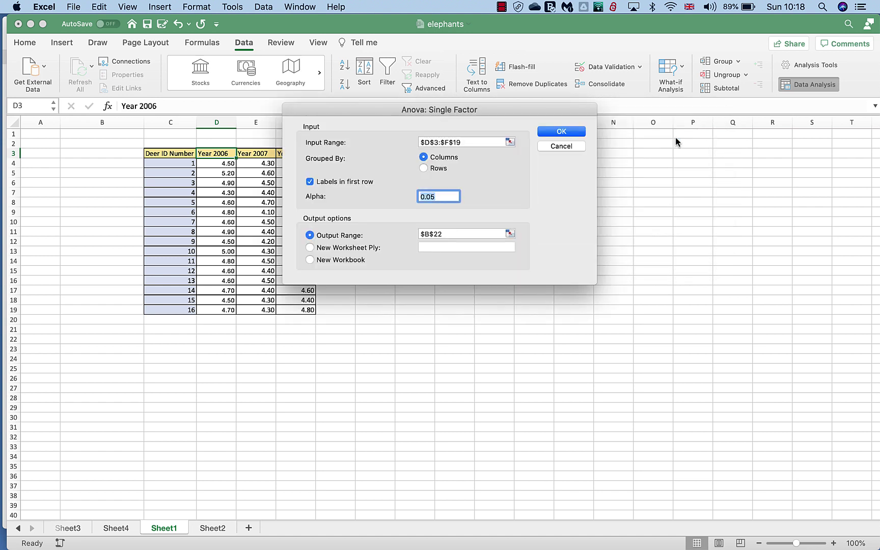
left_click_drag(513, 107, 635, 105)
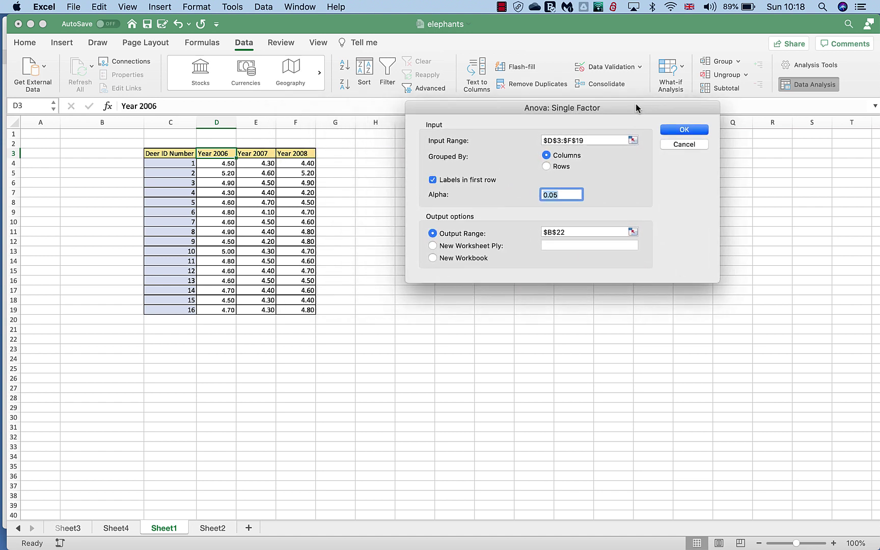
left_click(632, 140)
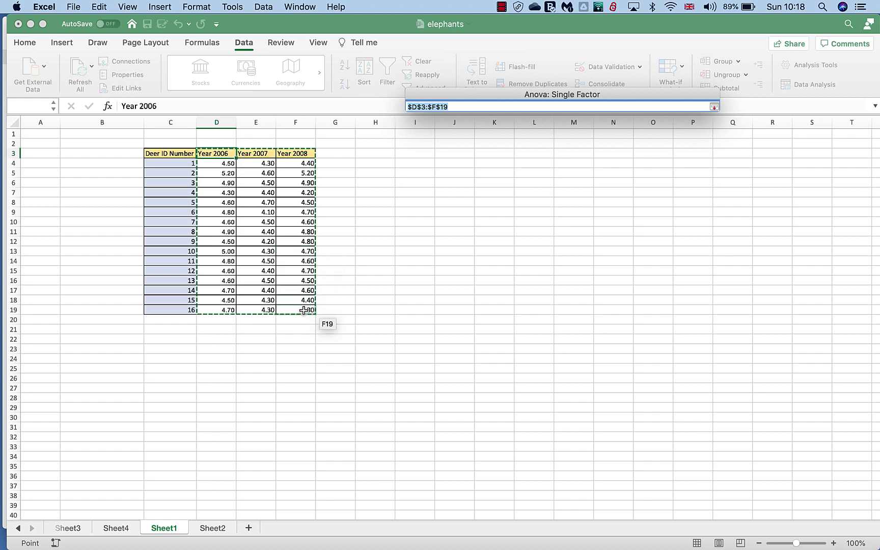
- Set the ANOVA output range to $B$21 and run it, filling B21:H35 with results
left_click(714, 106)
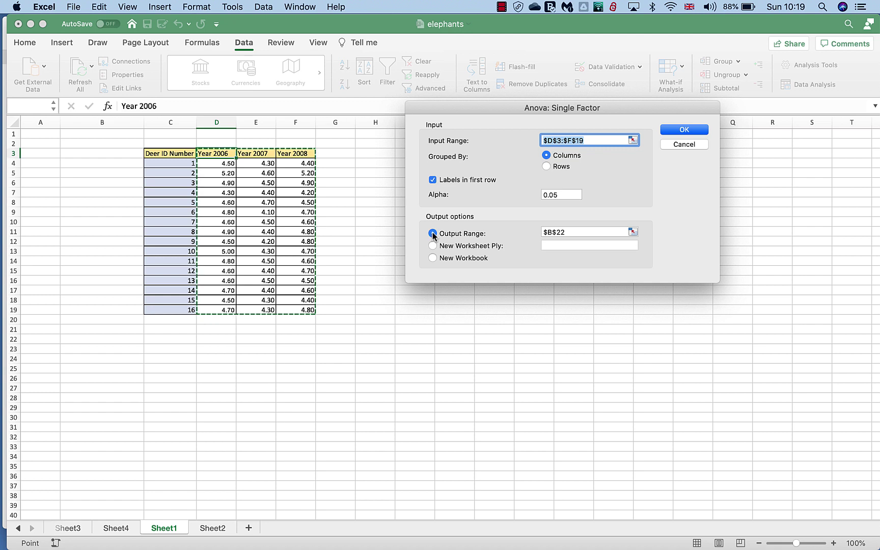
left_click(633, 232)
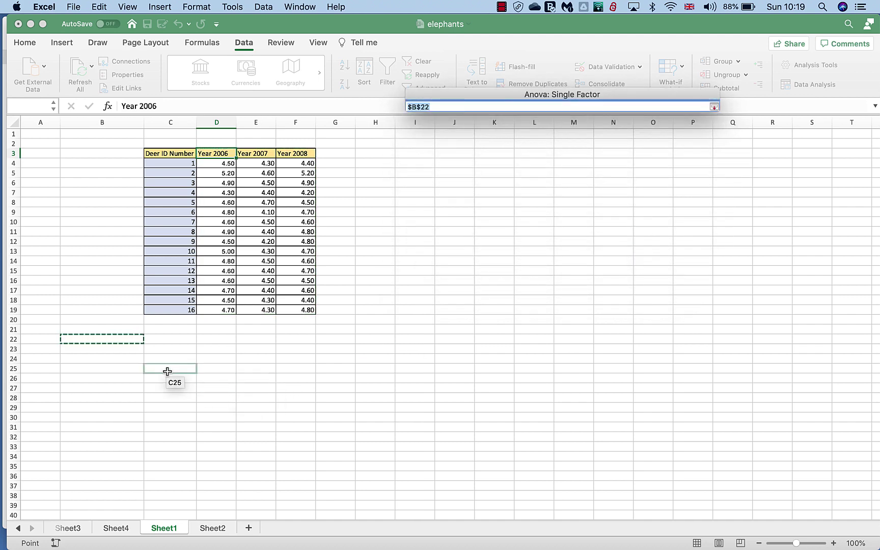
left_click(114, 331)
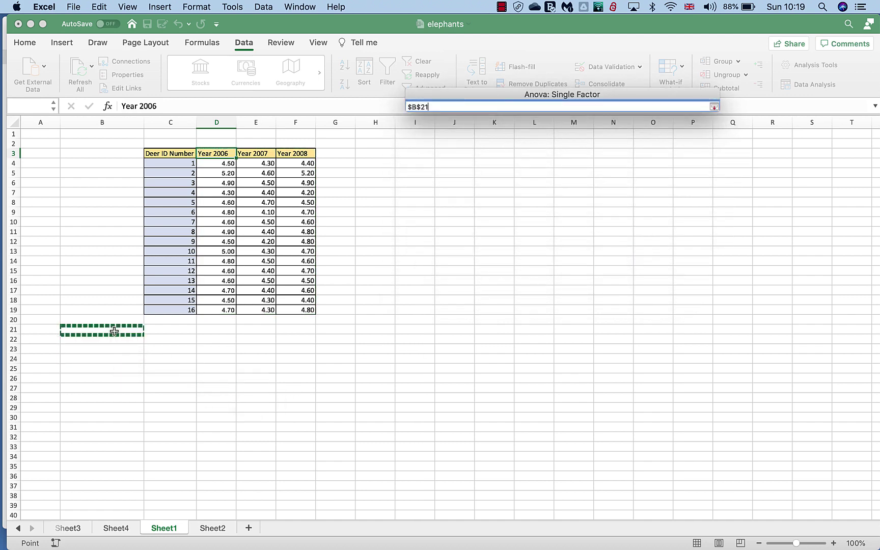
left_click(715, 106)
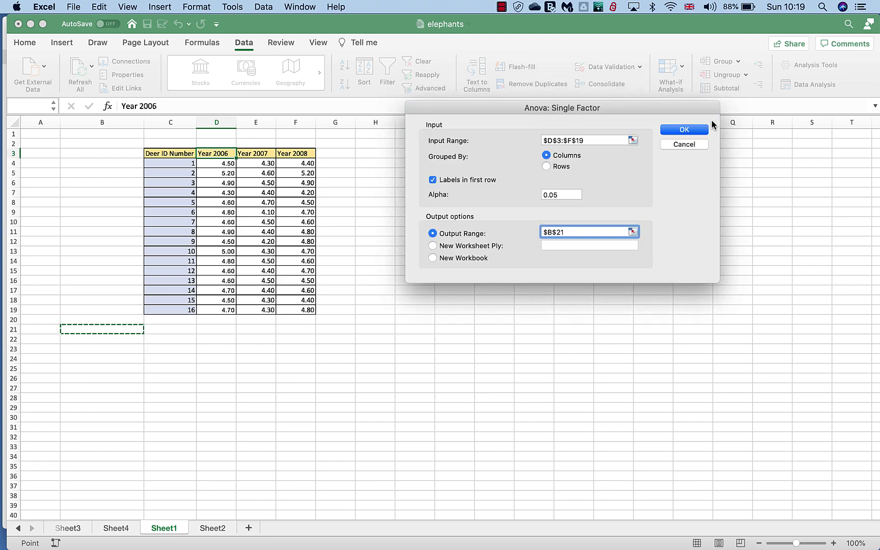
left_click(685, 131)
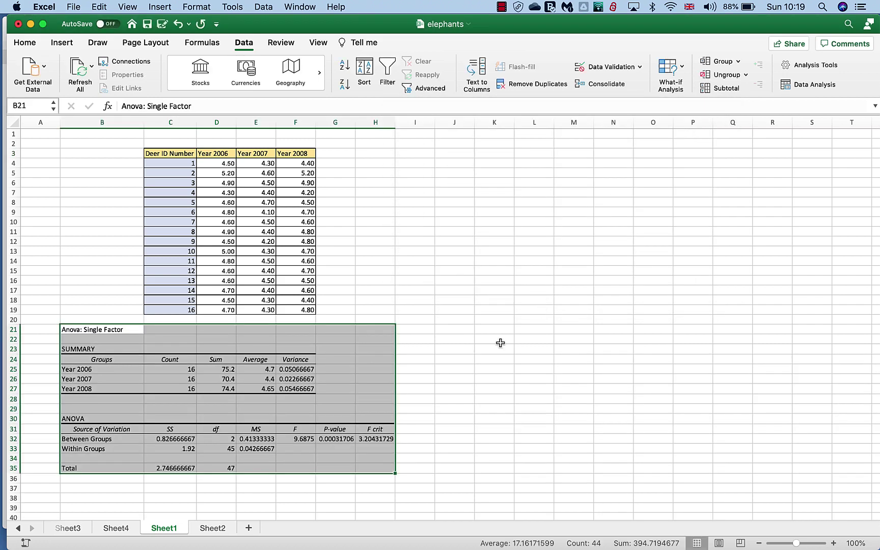
left_click(454, 378)
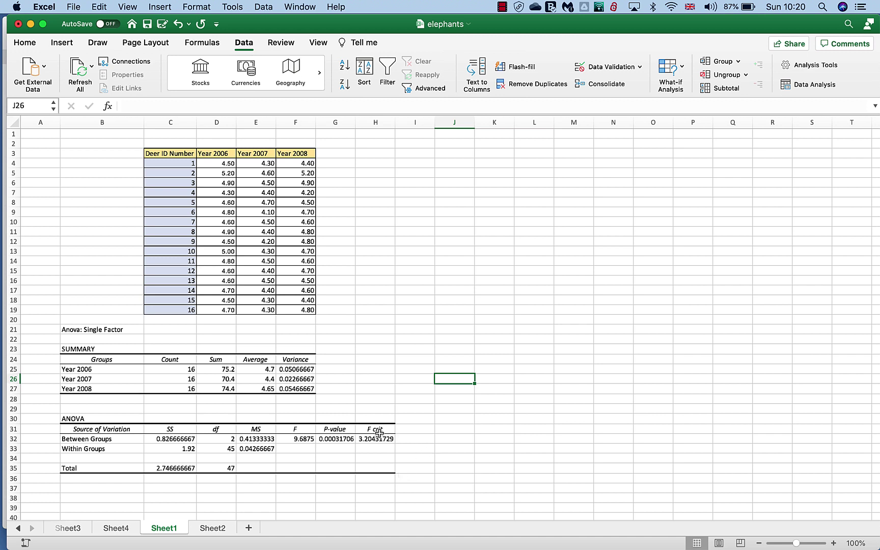
left_click(341, 441)
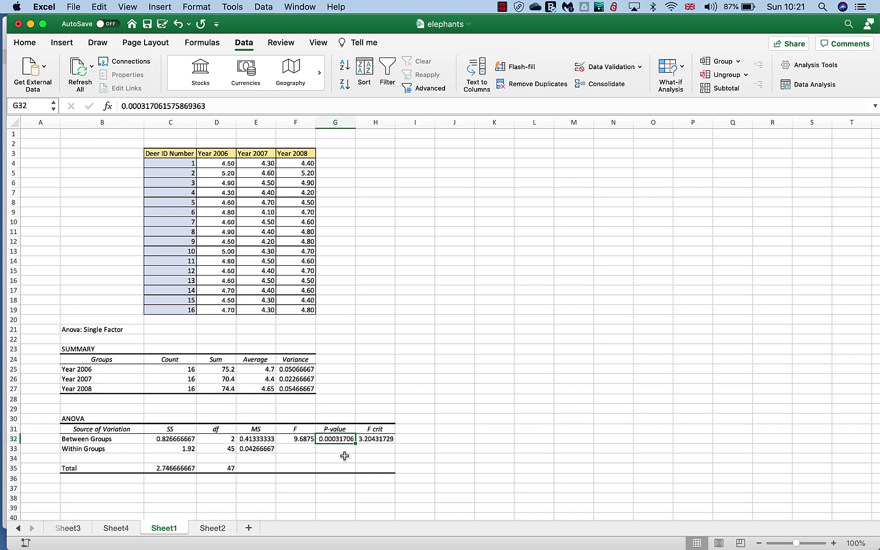
- Copy the Groups header and year labels into I24:I27
left_click(121, 359)
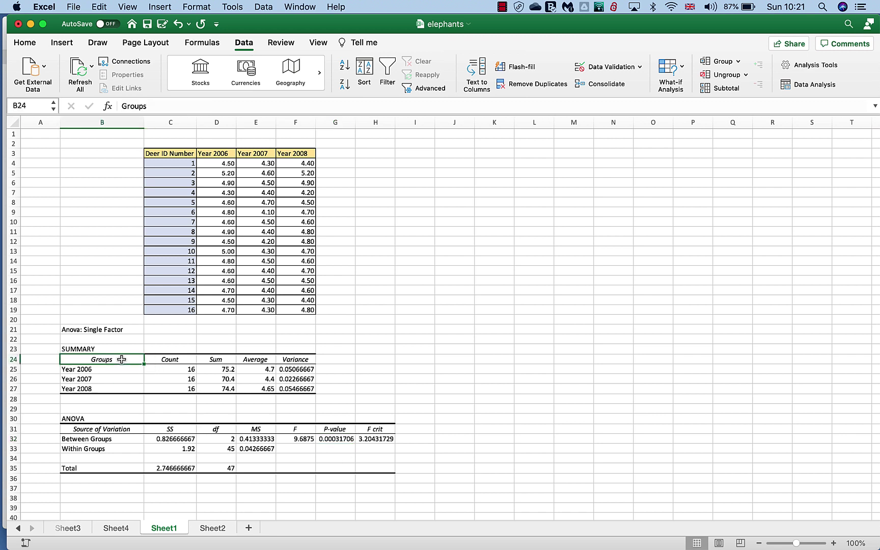
left_click(127, 390, "shift")
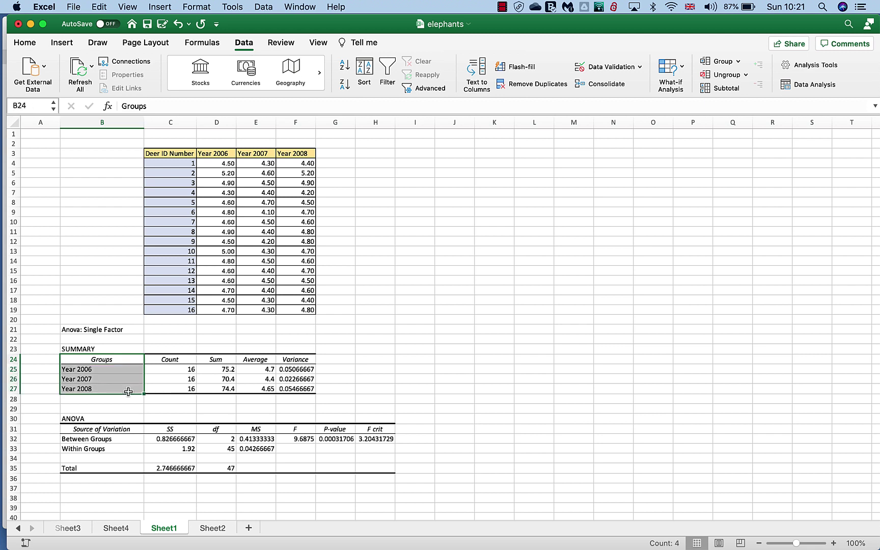
key("super+c")
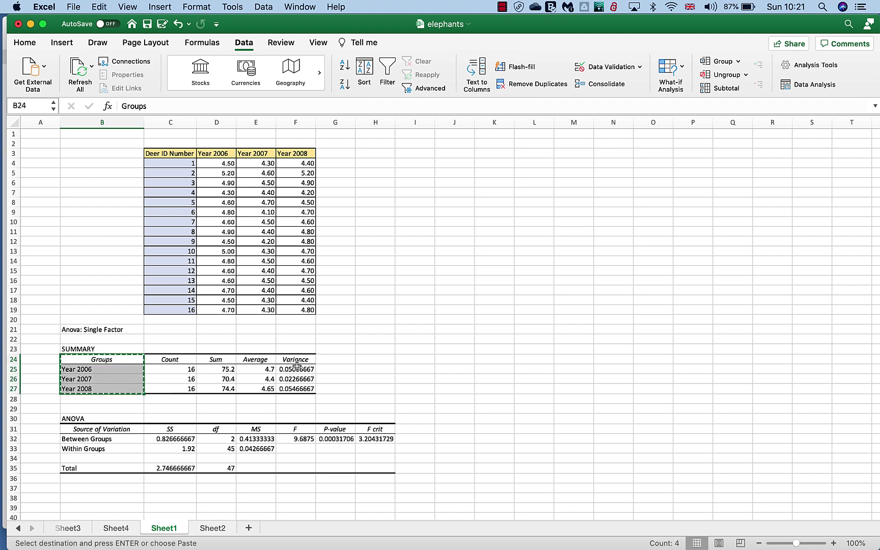
left_click(407, 359)
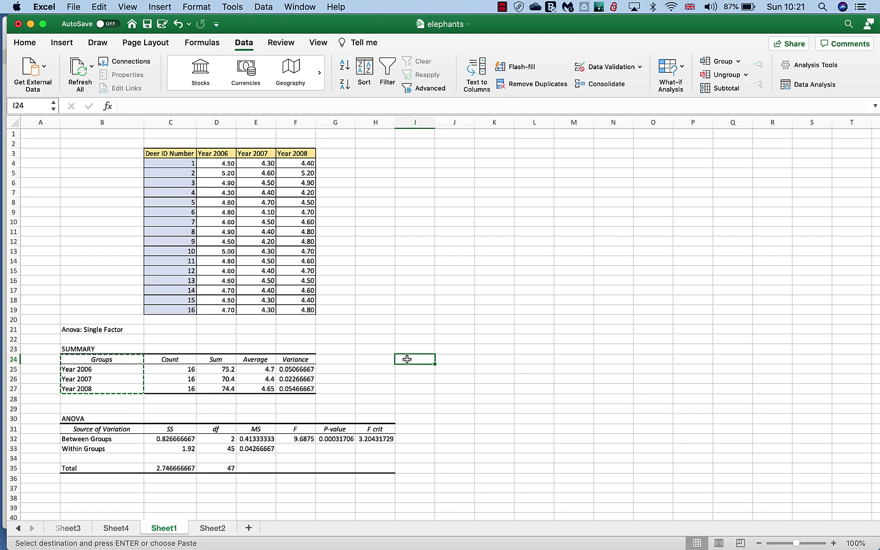
key("super+v")
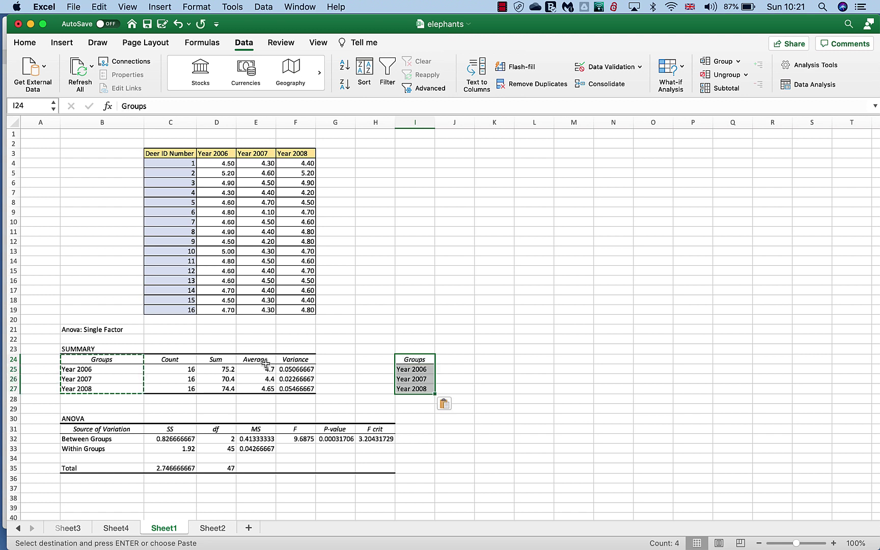
- Copy the Average column (4.7, 4.4, 4.65) into J24, then select I24:J27
left_click(262, 361)
left_click(265, 391, "shift")
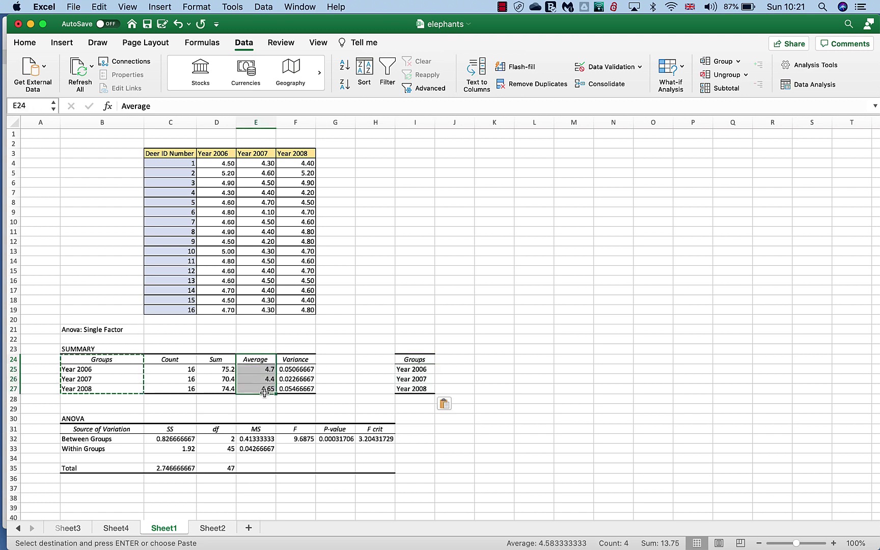
key("super+c")
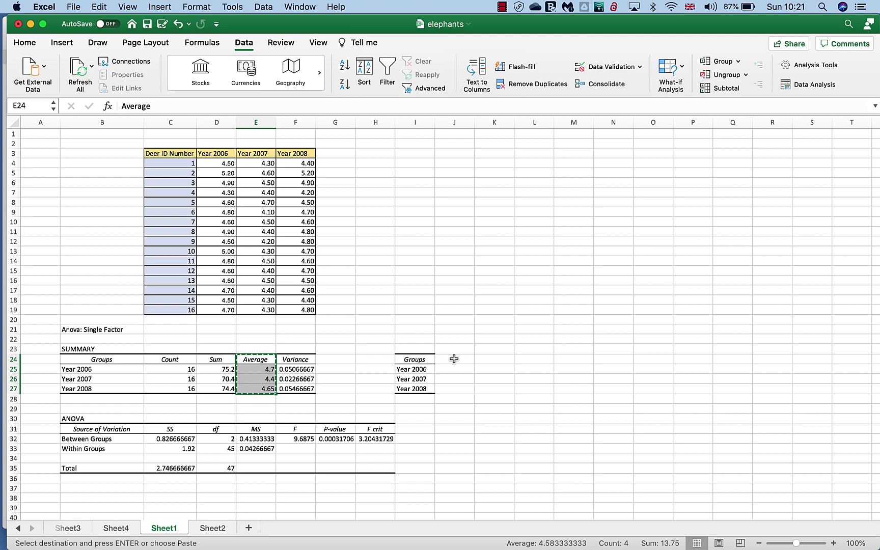
left_click(454, 359)
key("super+v")
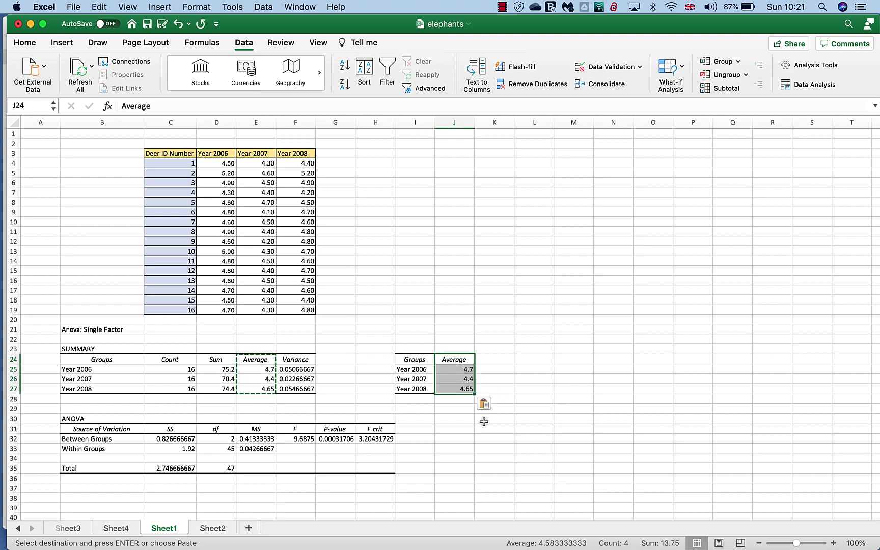
left_click(457, 419)
left_click_drag(414, 359, 454, 389)
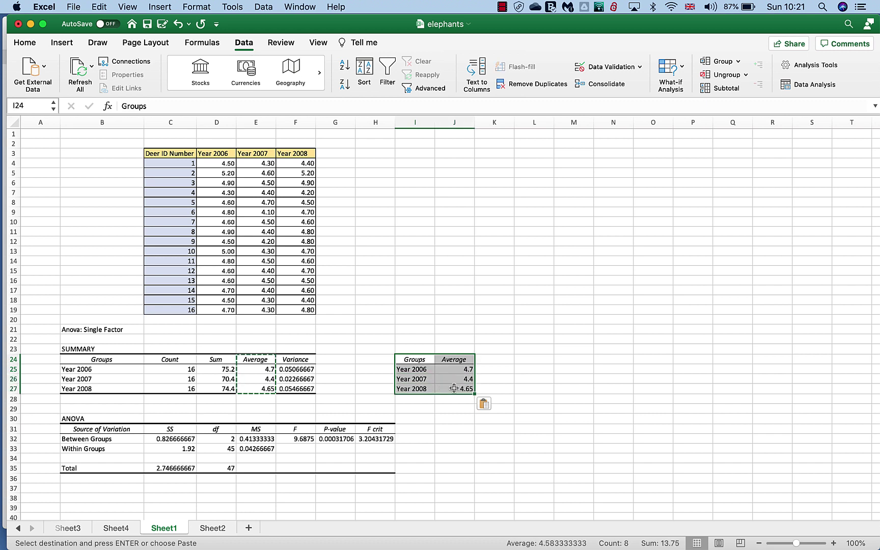
- Insert a column chart of the averages, enlarge it and place it beside the deer data
left_click(159, 7)
mouse_move(179, 77)
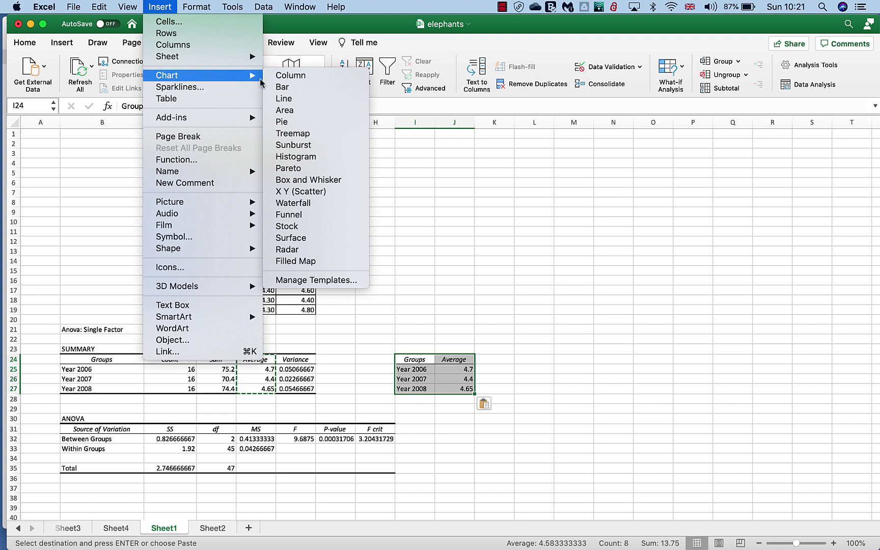
left_click(296, 77)
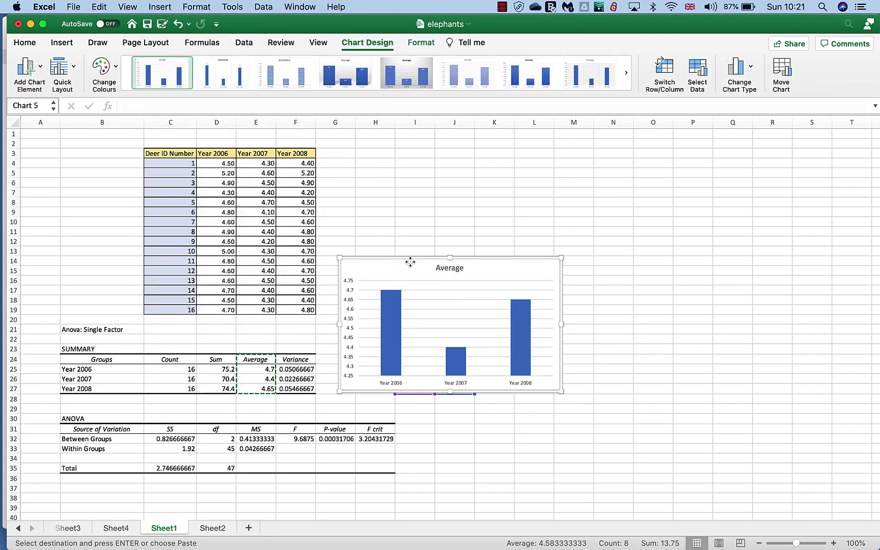
left_click_drag(410, 262, 484, 162)
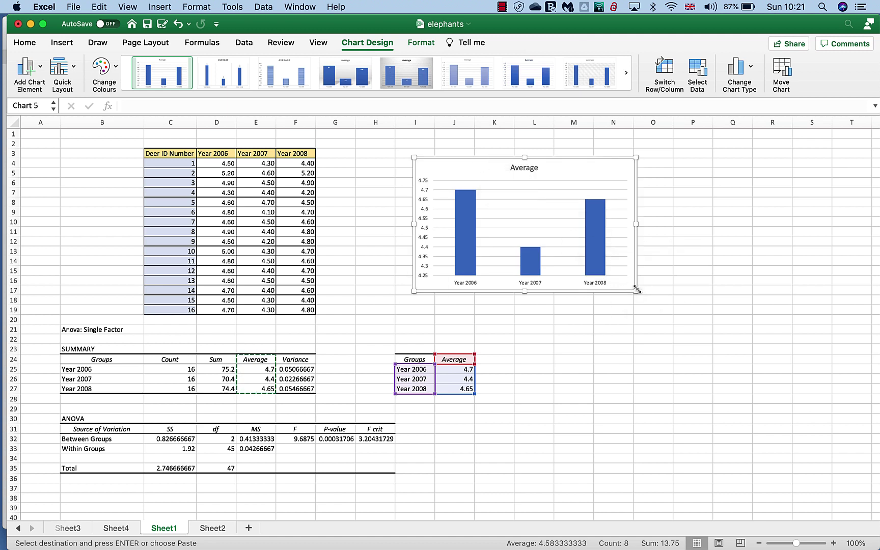
left_click_drag(636, 289, 684, 352)
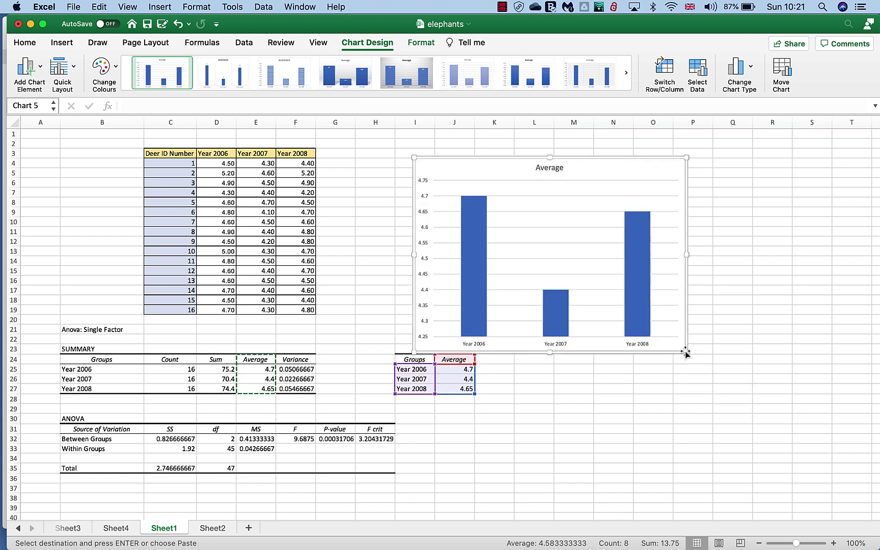
left_click_drag(613, 173, 529, 148)
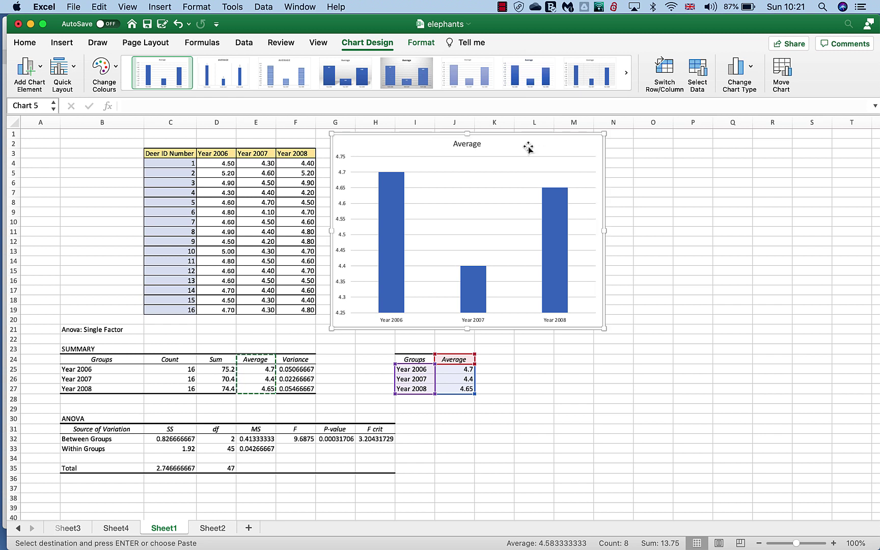
left_click(554, 260)
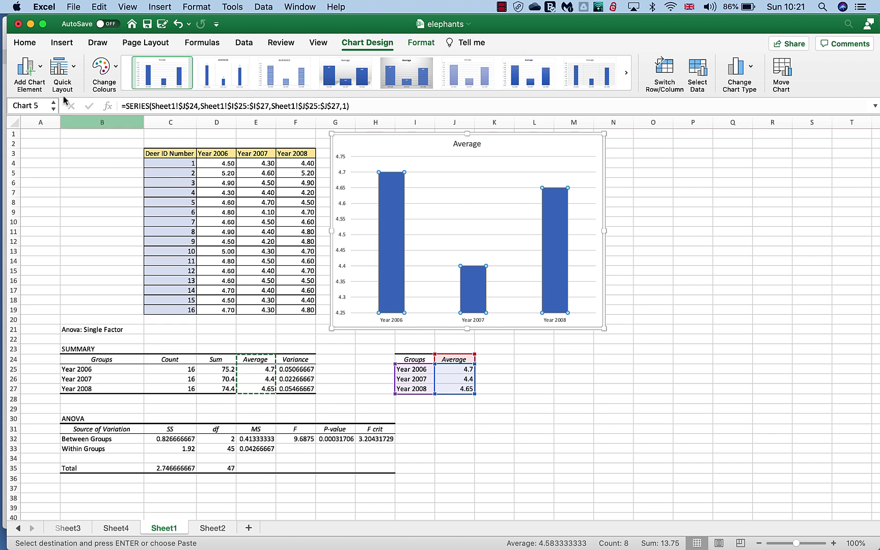
- Add error bars to the Average chart using a Custom error amount
left_click(40, 71)
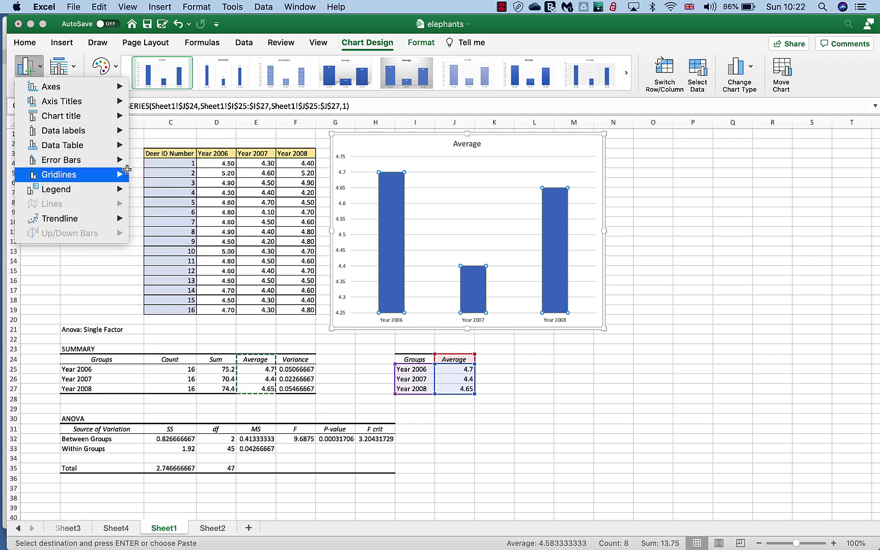
mouse_move(125, 161)
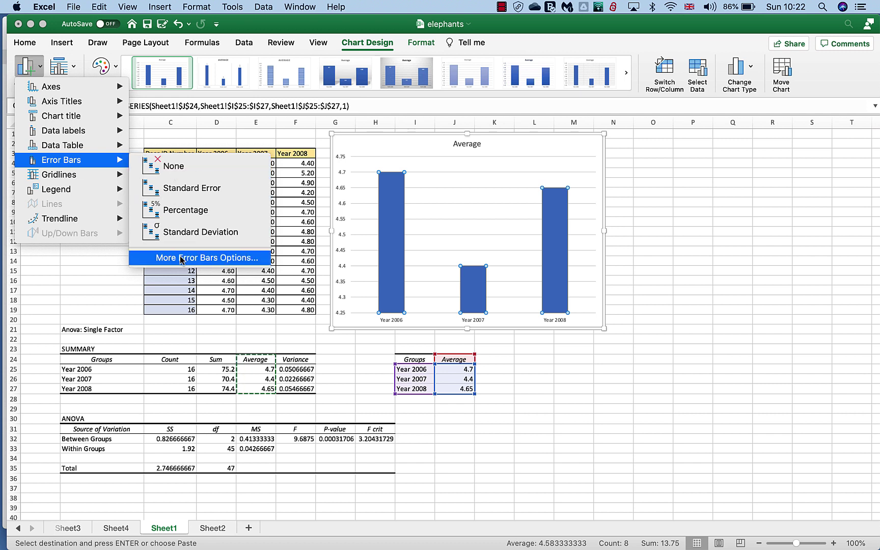
left_click(181, 258)
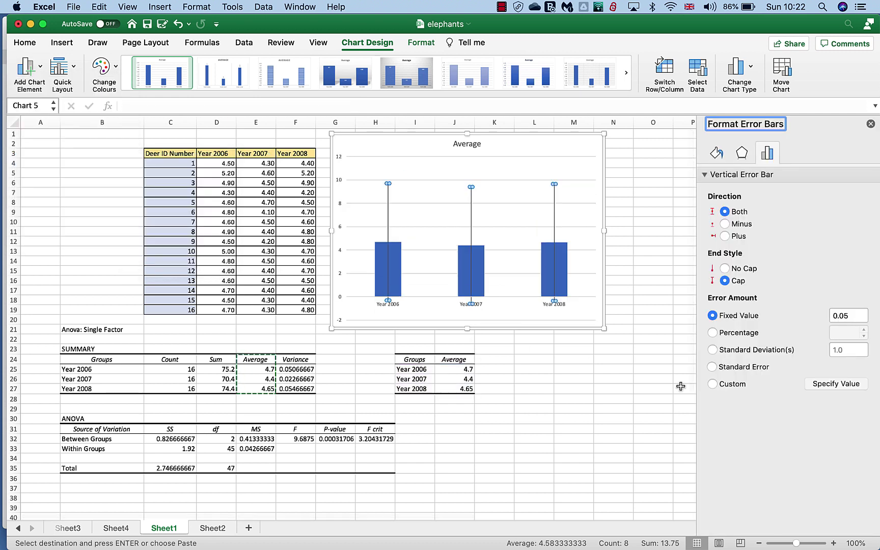
left_click(711, 385)
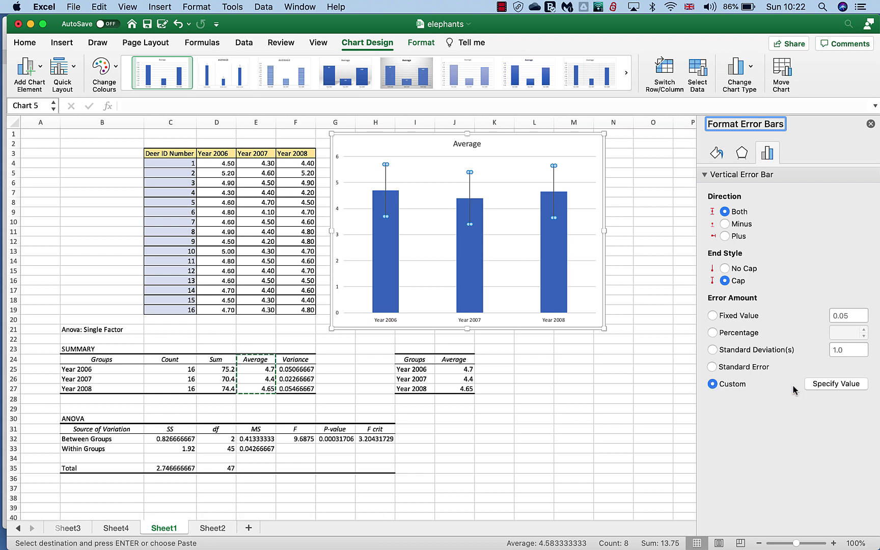
left_click(834, 383)
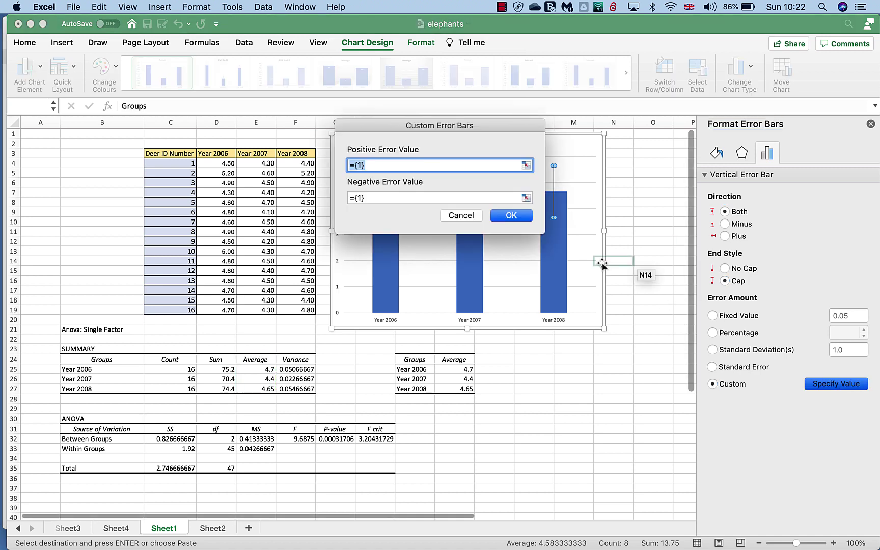
- Set both positive and negative error values to the variances in F25:F27
left_click(525, 165)
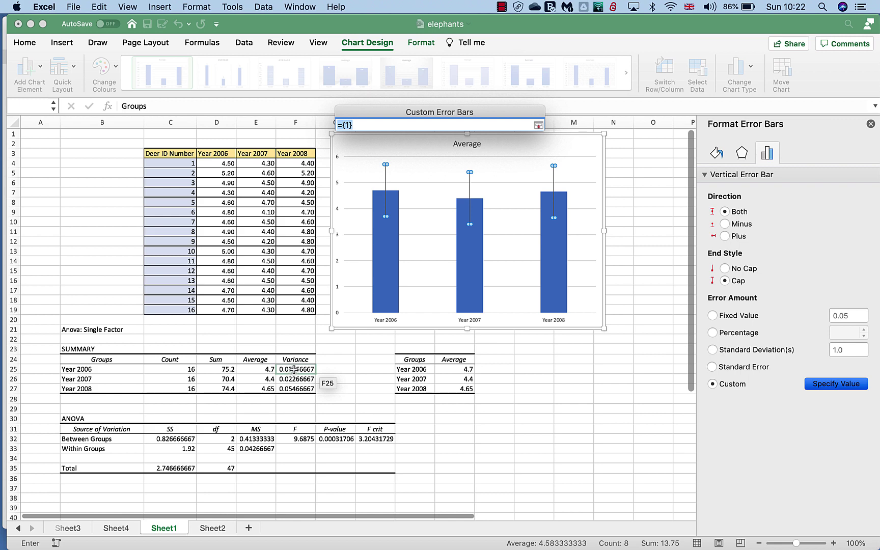
left_click_drag(294, 370, 296, 389)
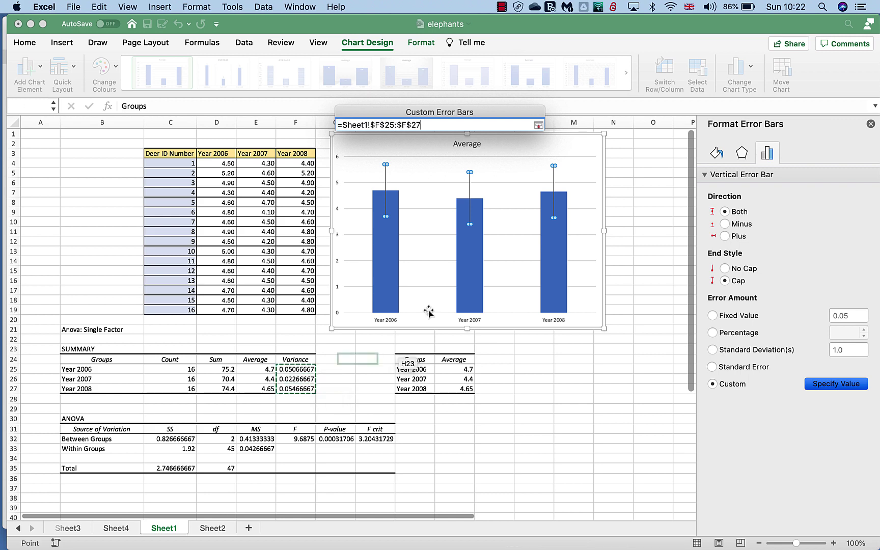
left_click(538, 125)
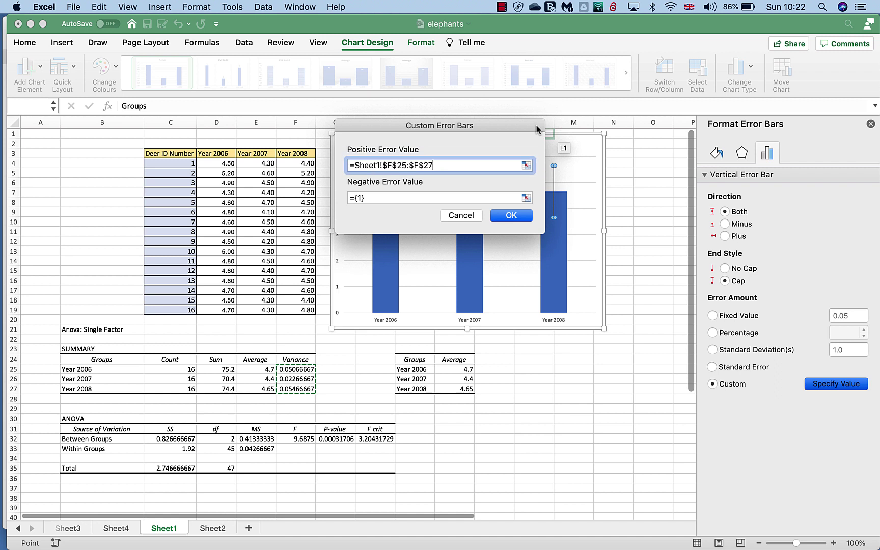
left_click(525, 198)
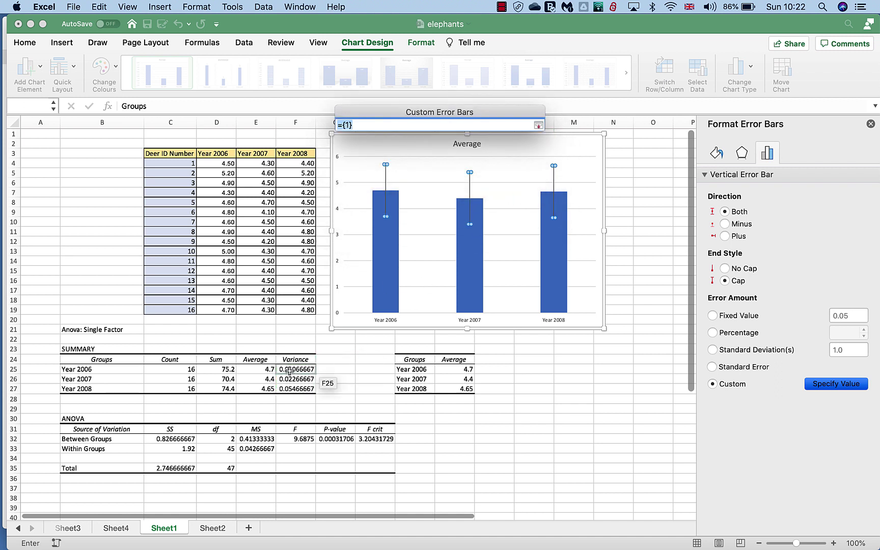
left_click_drag(290, 370, 290, 386)
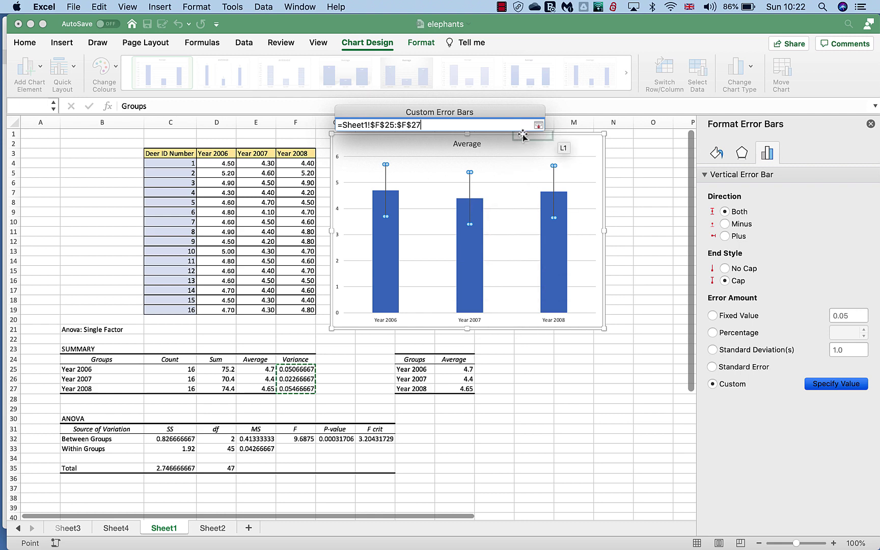
left_click(537, 126)
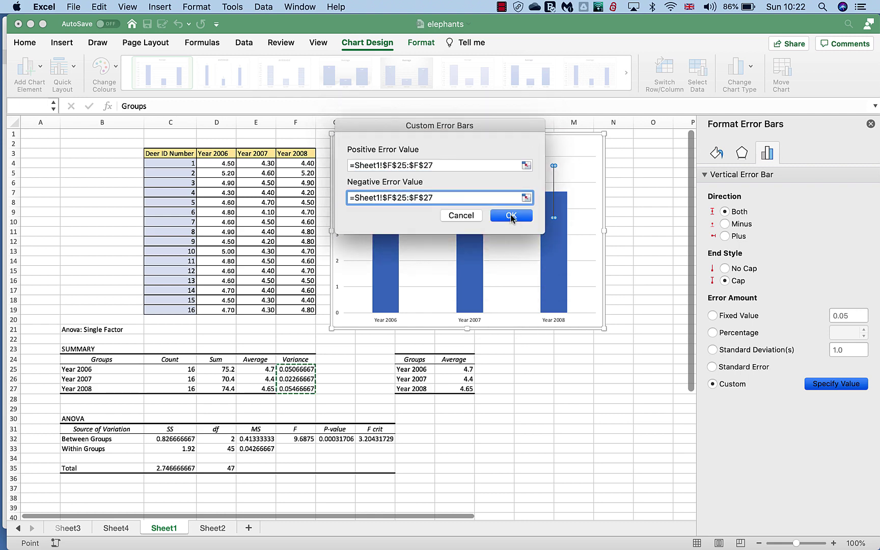
left_click(511, 216)
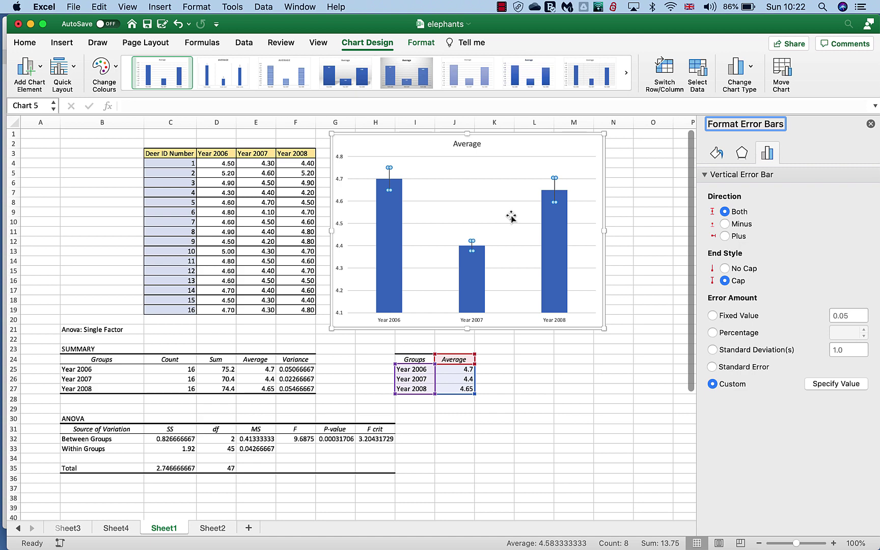
- Reselect the Average chart, selecting its gridlines and then the whole chart area
left_click(624, 222)
left_click(591, 194)
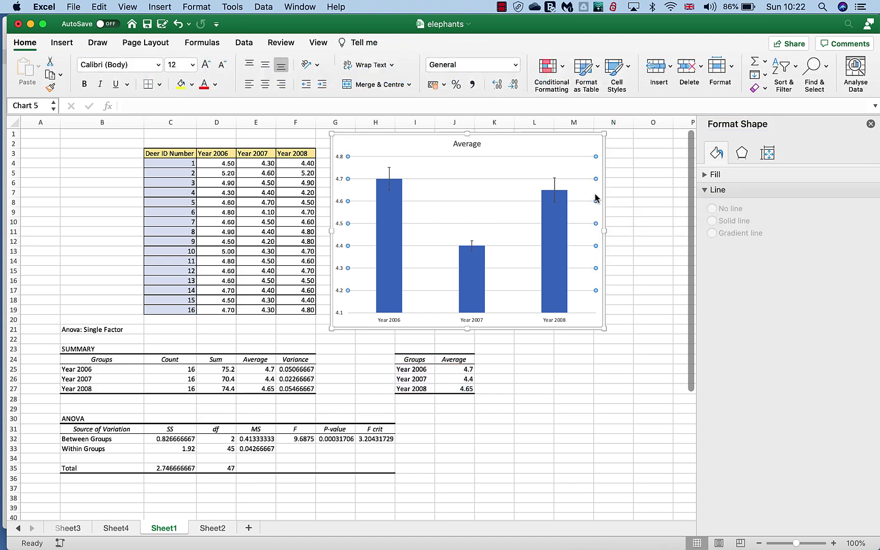
left_click(587, 179)
left_click(582, 152)
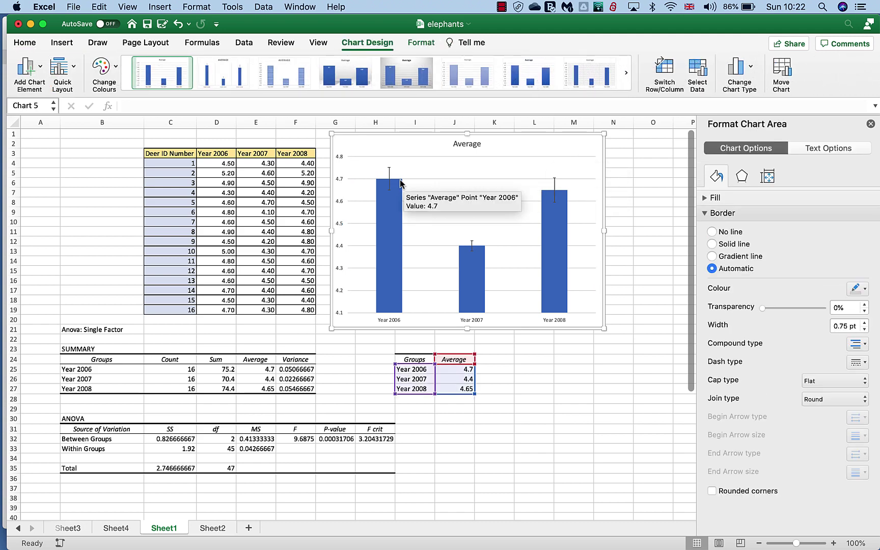